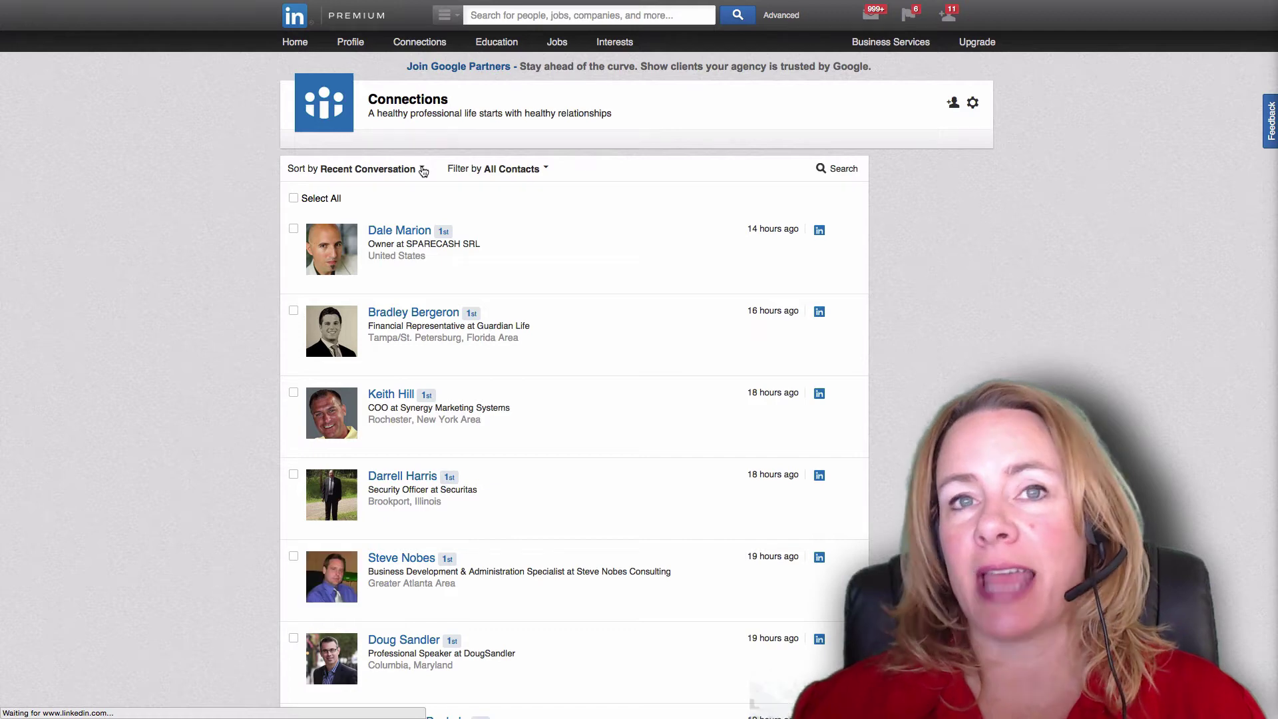
Sort the connections list by New so the most recent contacts appear first.
left_click(423, 172)
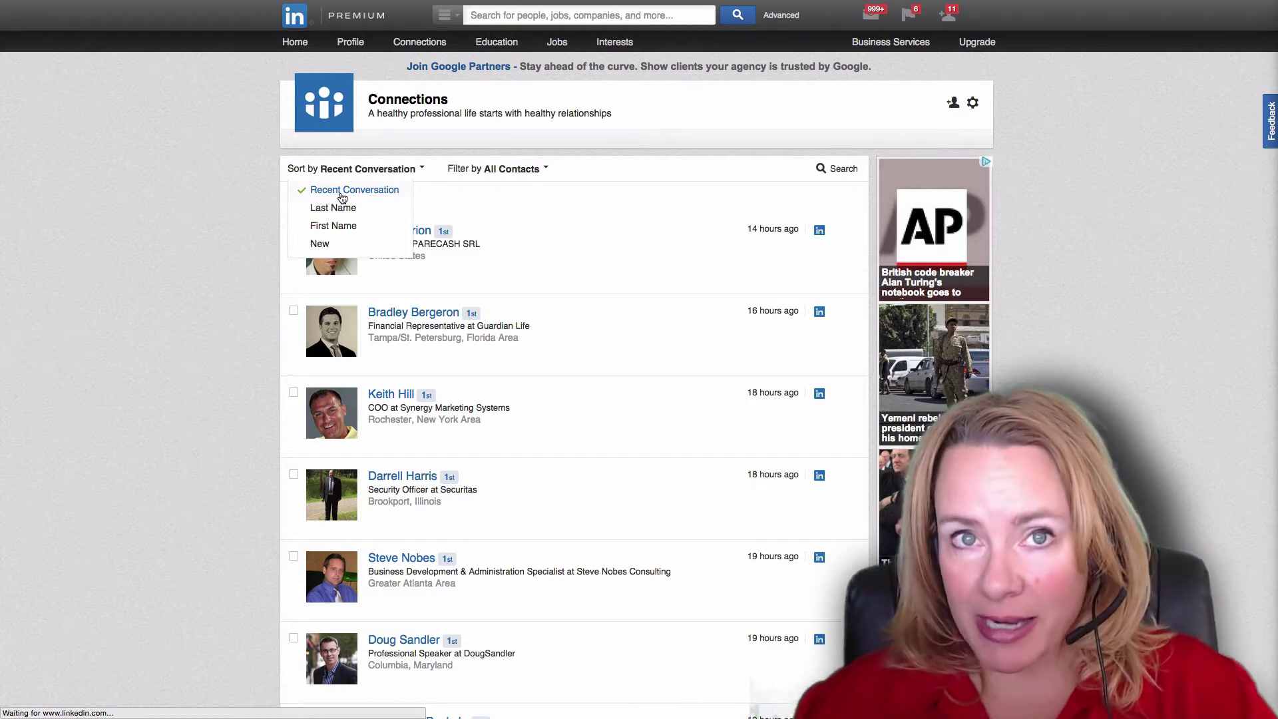
left_click(319, 245)
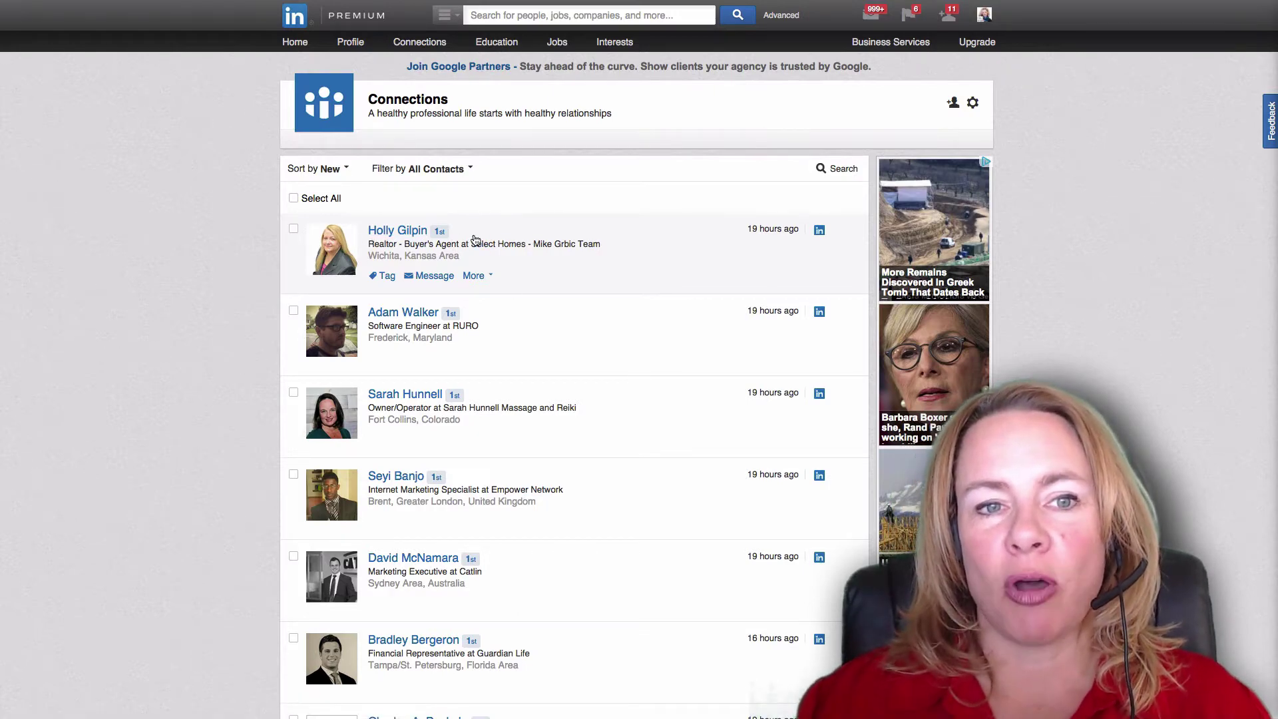
left_click(387, 275)
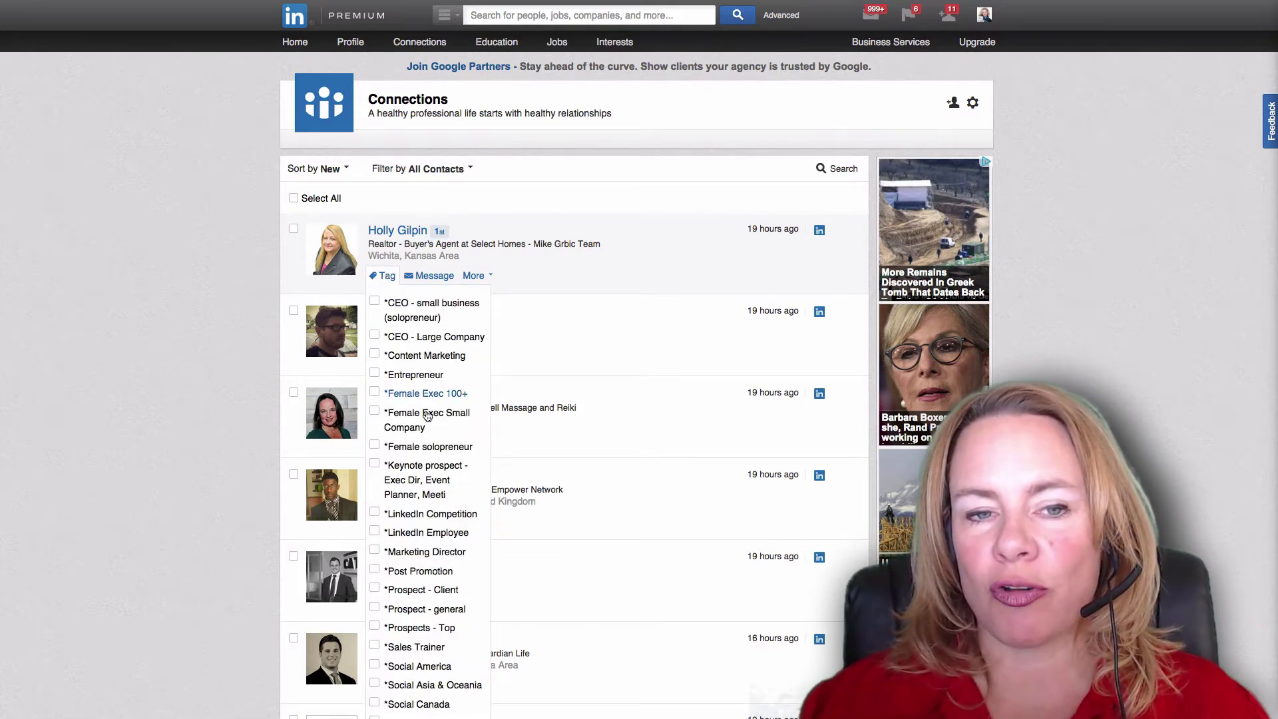
scroll(414, 529, "down", 2)
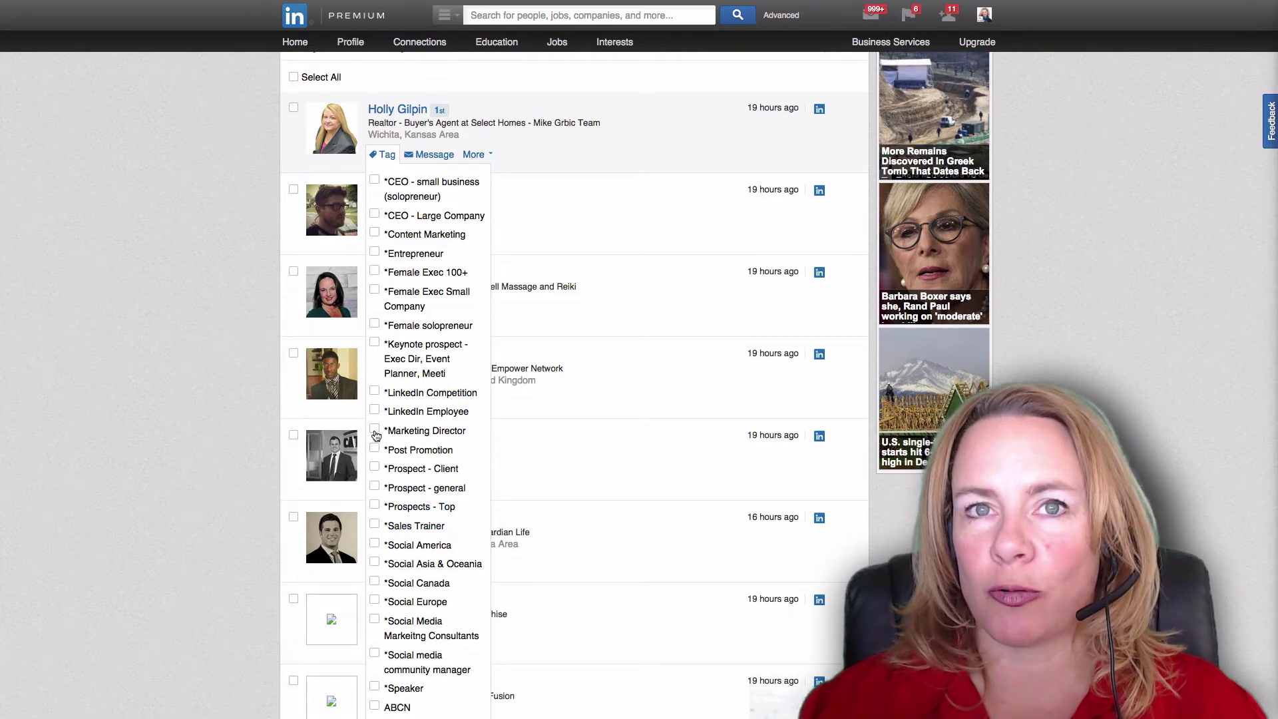
scroll(376, 435, "down", 6)
scroll(376, 436, "down", 6)
scroll(376, 436, "down", 3)
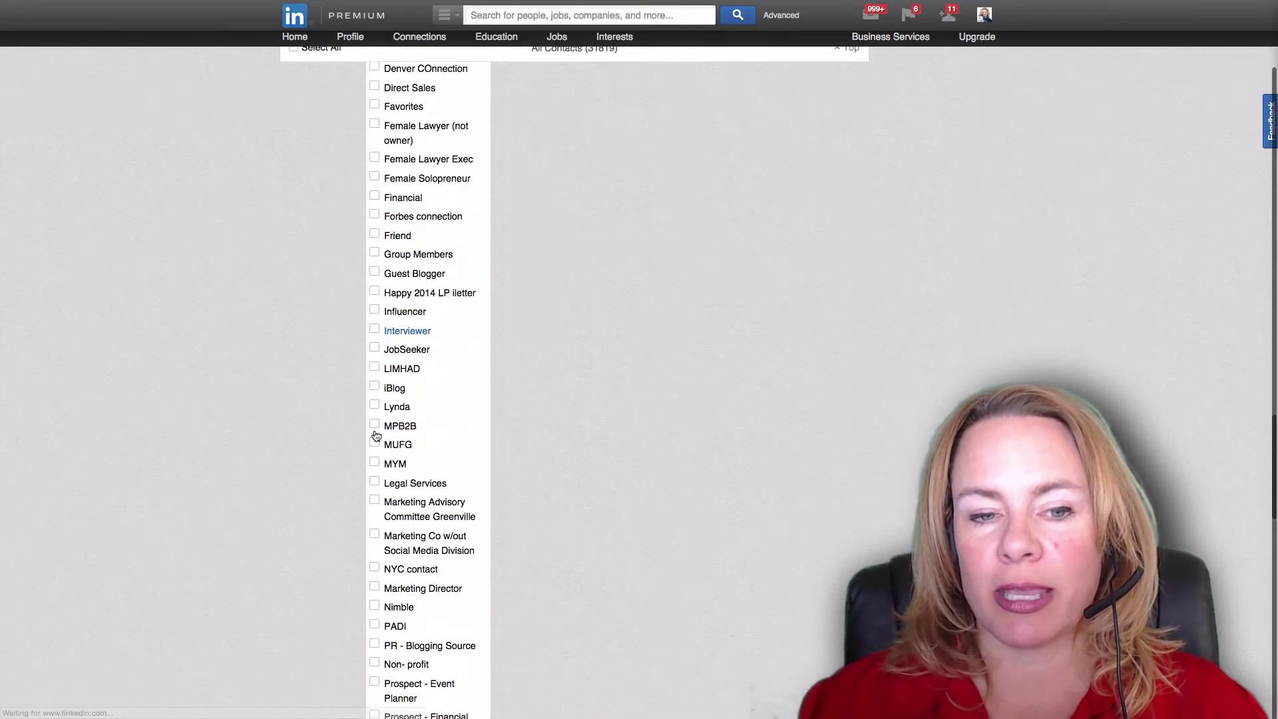
scroll(375, 435, "down", 2)
scroll(375, 436, "up", 5)
scroll(376, 436, "down", 3)
scroll(376, 436, "up", 1)
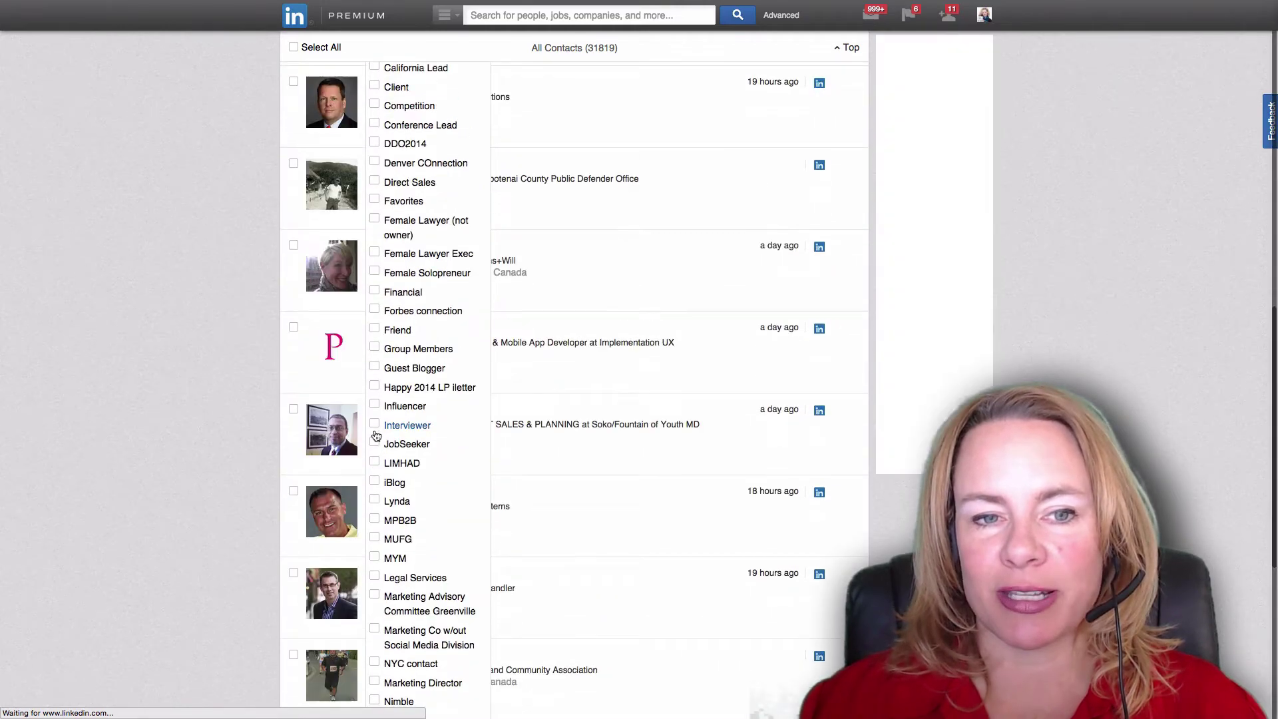
scroll(375, 436, "down", 3)
scroll(377, 435, "up", 2)
scroll(377, 436, "down", 2)
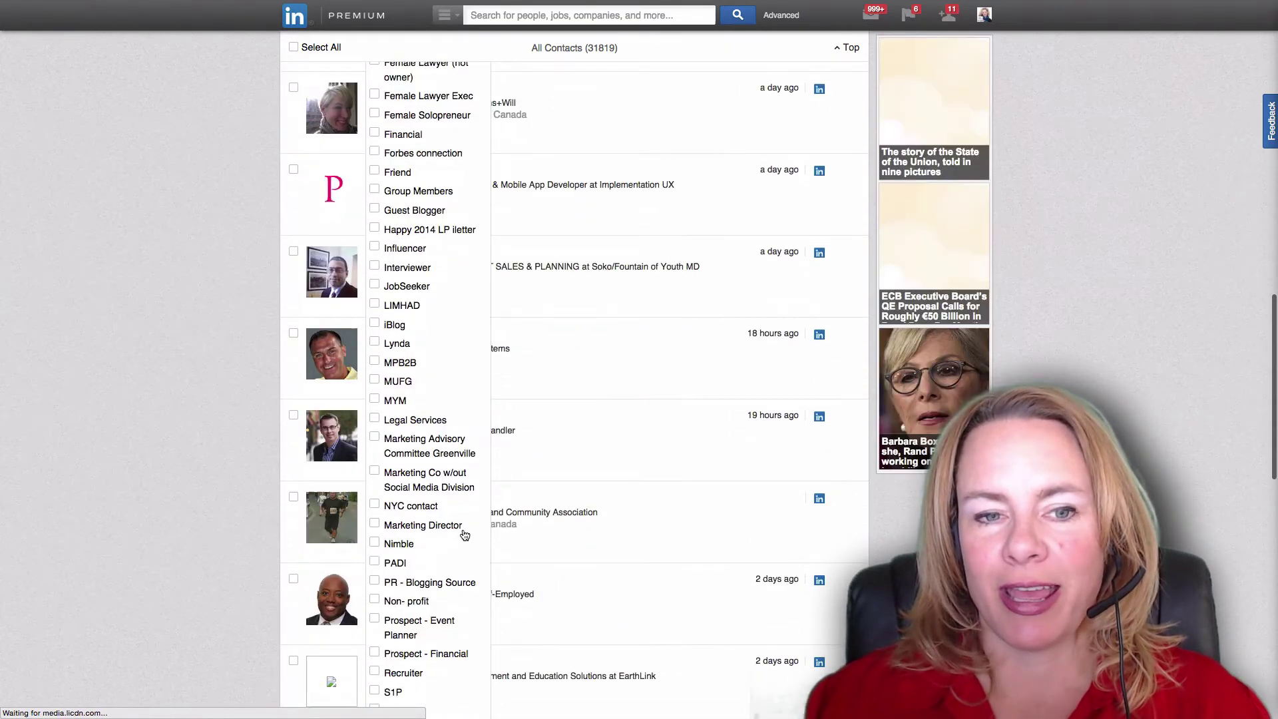
scroll(549, 538, "down", 3)
scroll(549, 539, "down", 2)
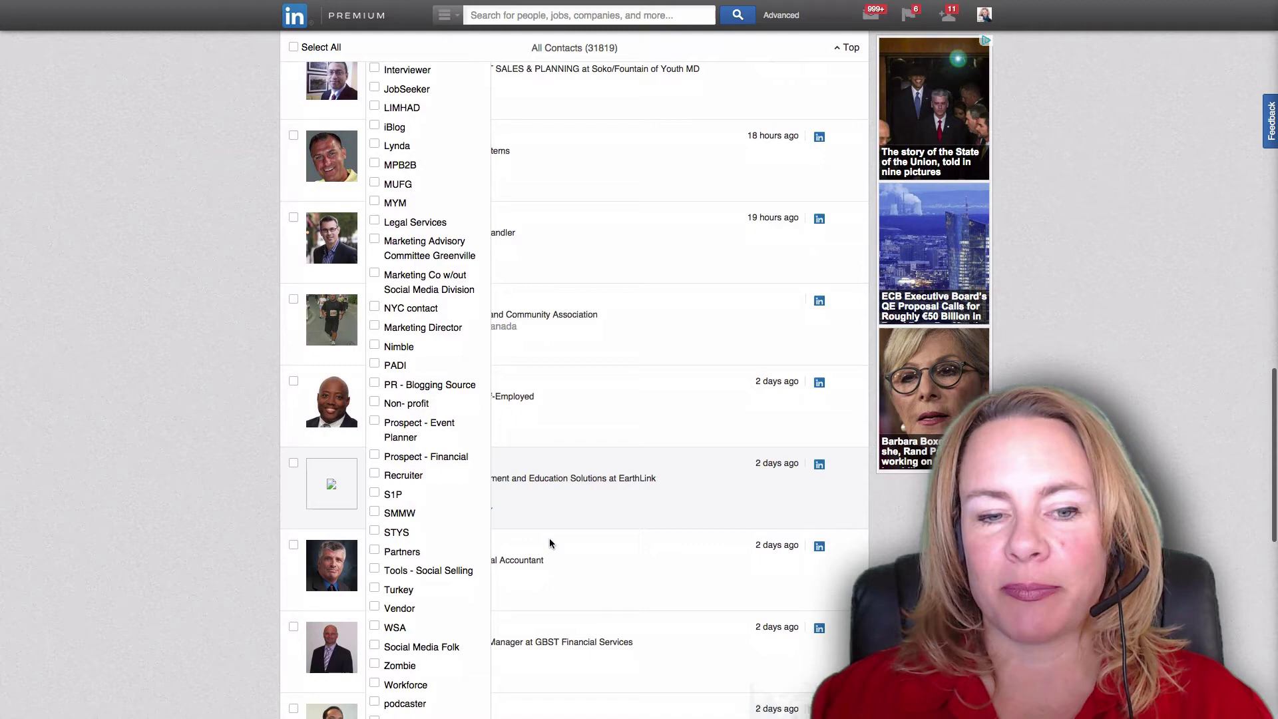
scroll(550, 543, "down", 5)
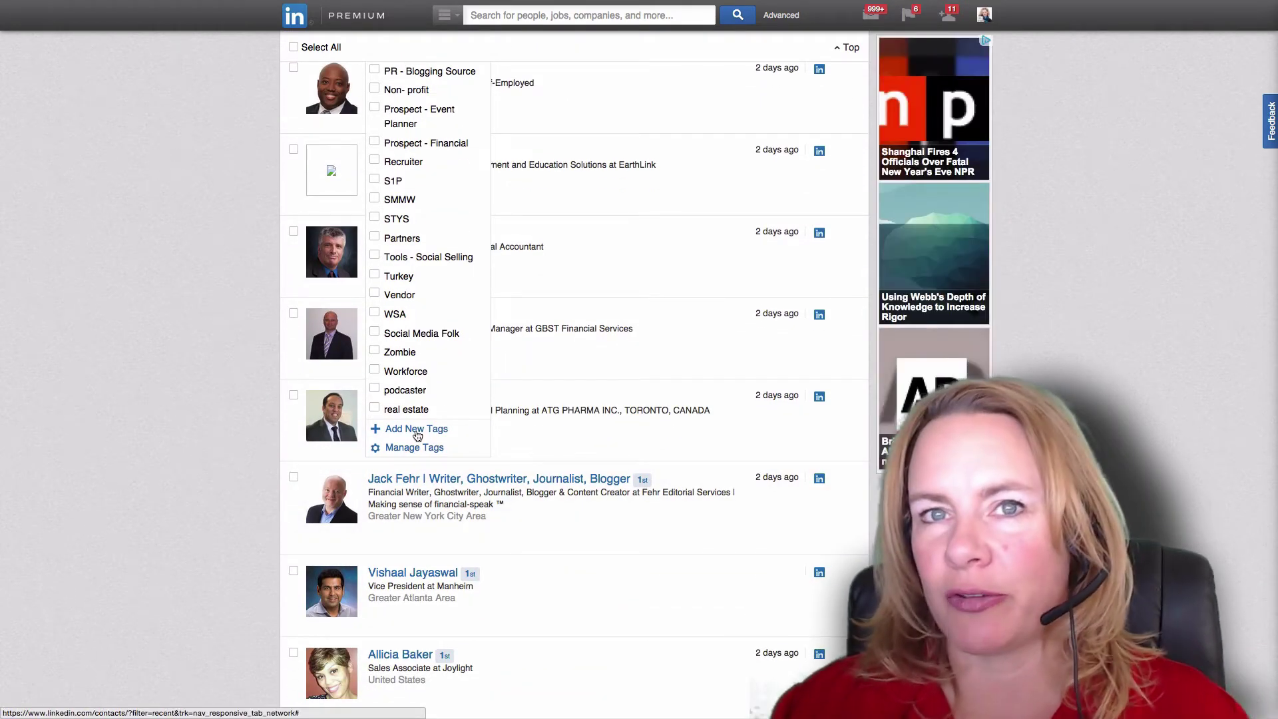
scroll(418, 435, "up", 5)
scroll(430, 435, "up", 5)
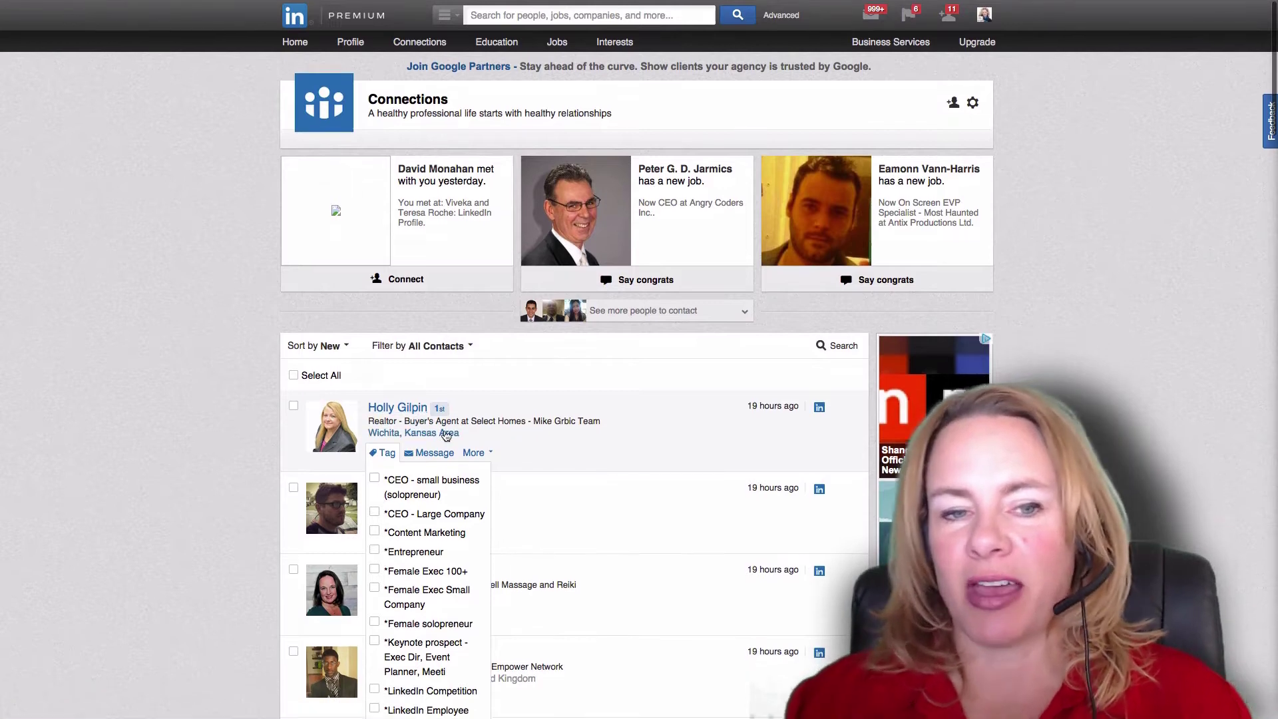
scroll(419, 439, "down", 2)
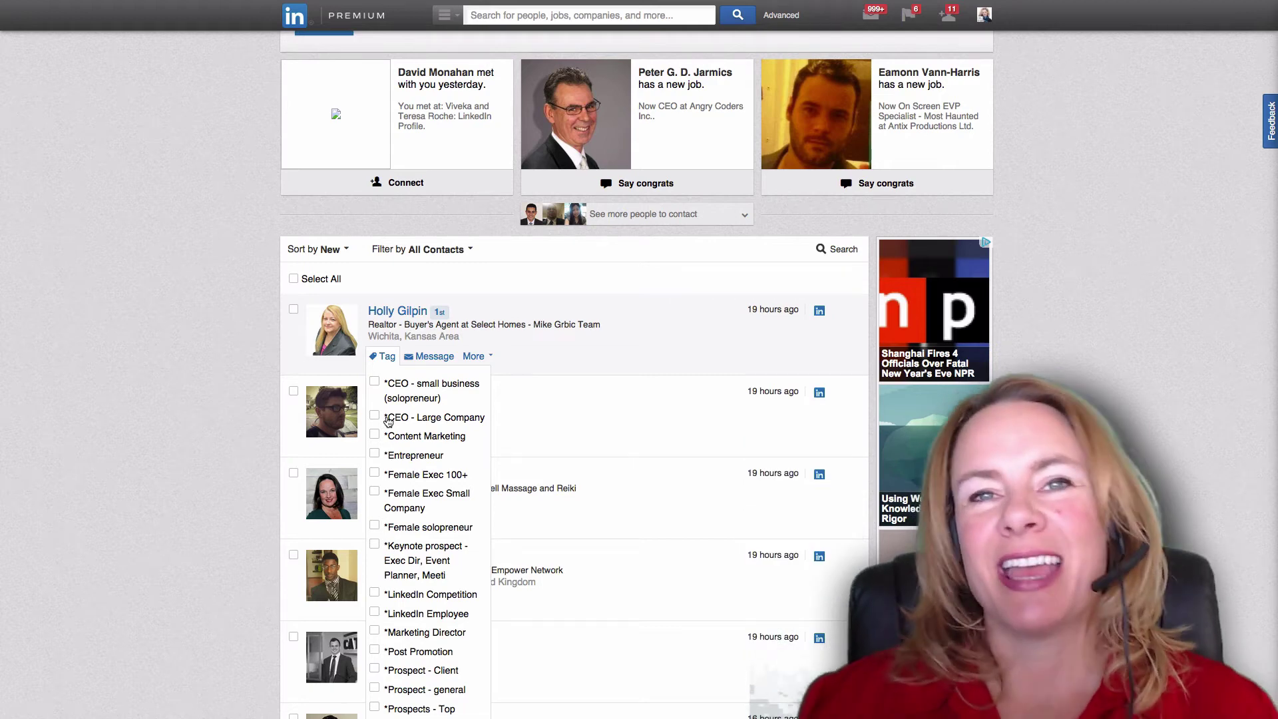
Dismiss the tag list and bring up the Filter by All Contacts options.
left_click(639, 402)
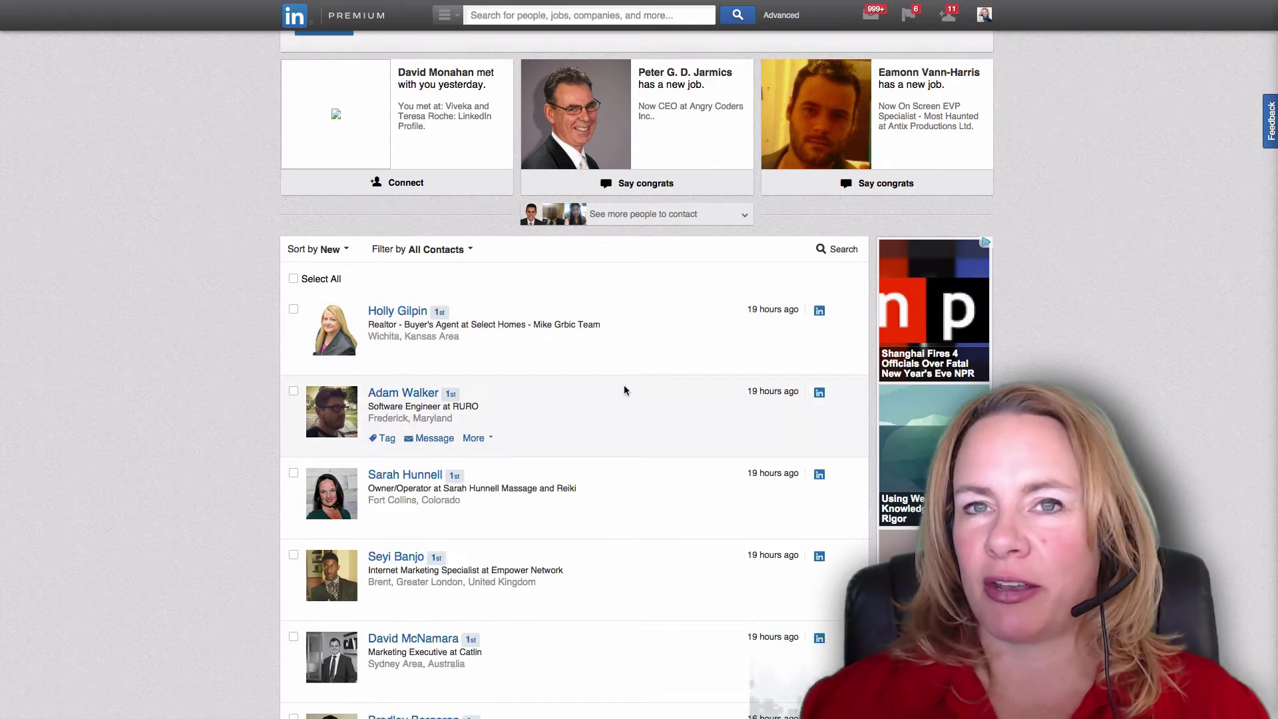
left_click(470, 252)
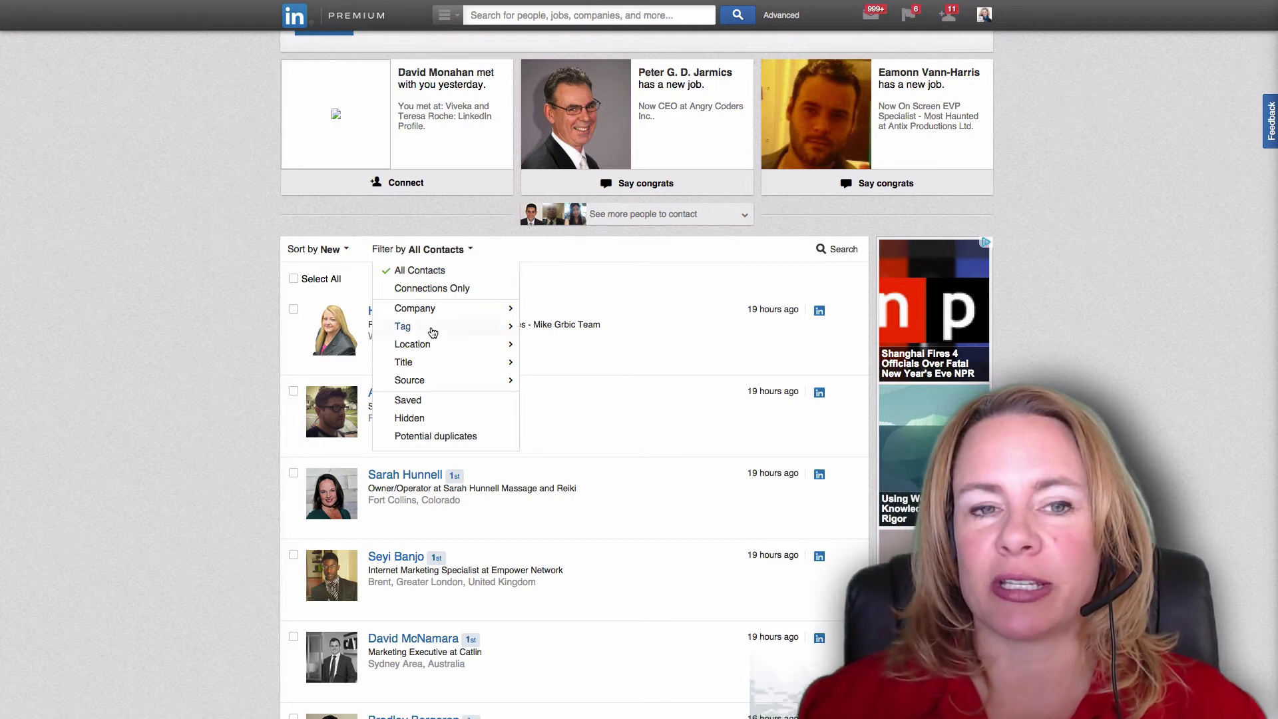
Filter connections by the *LinkedIn Employee tag and select all listed contacts.
left_click(433, 330)
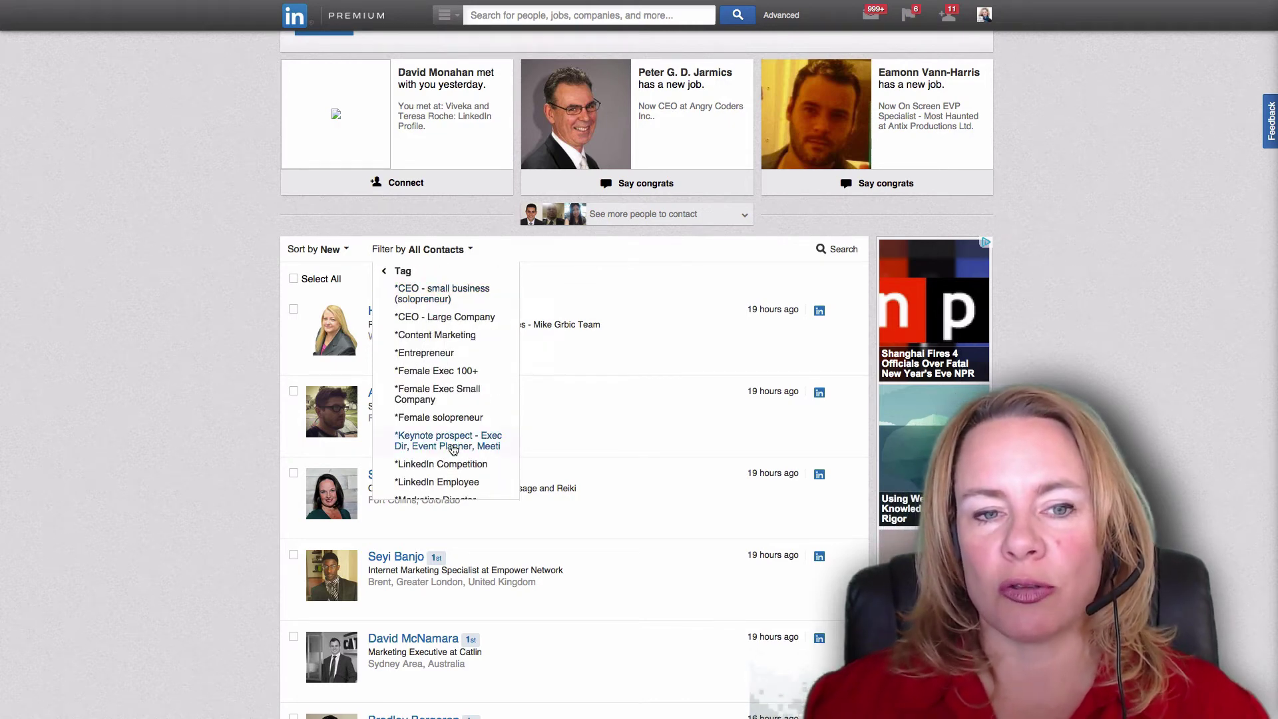
scroll(450, 448, "down", 2)
left_click(441, 392)
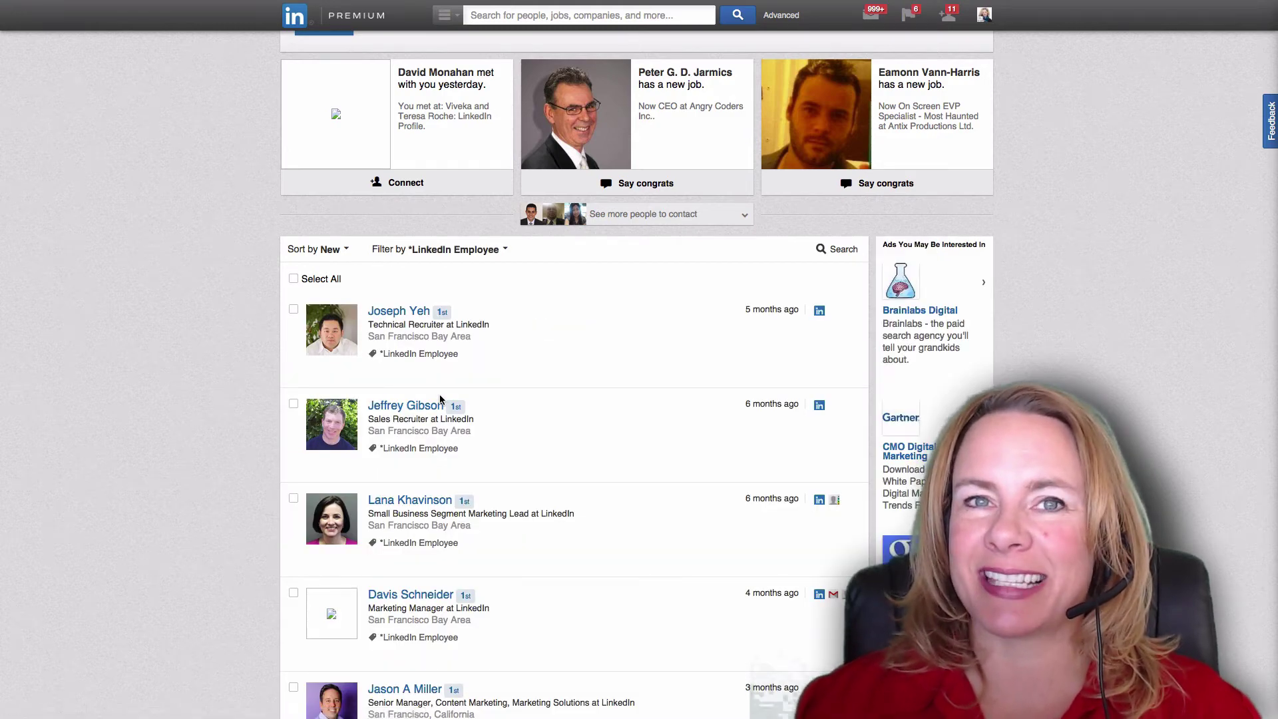
left_click(293, 280)
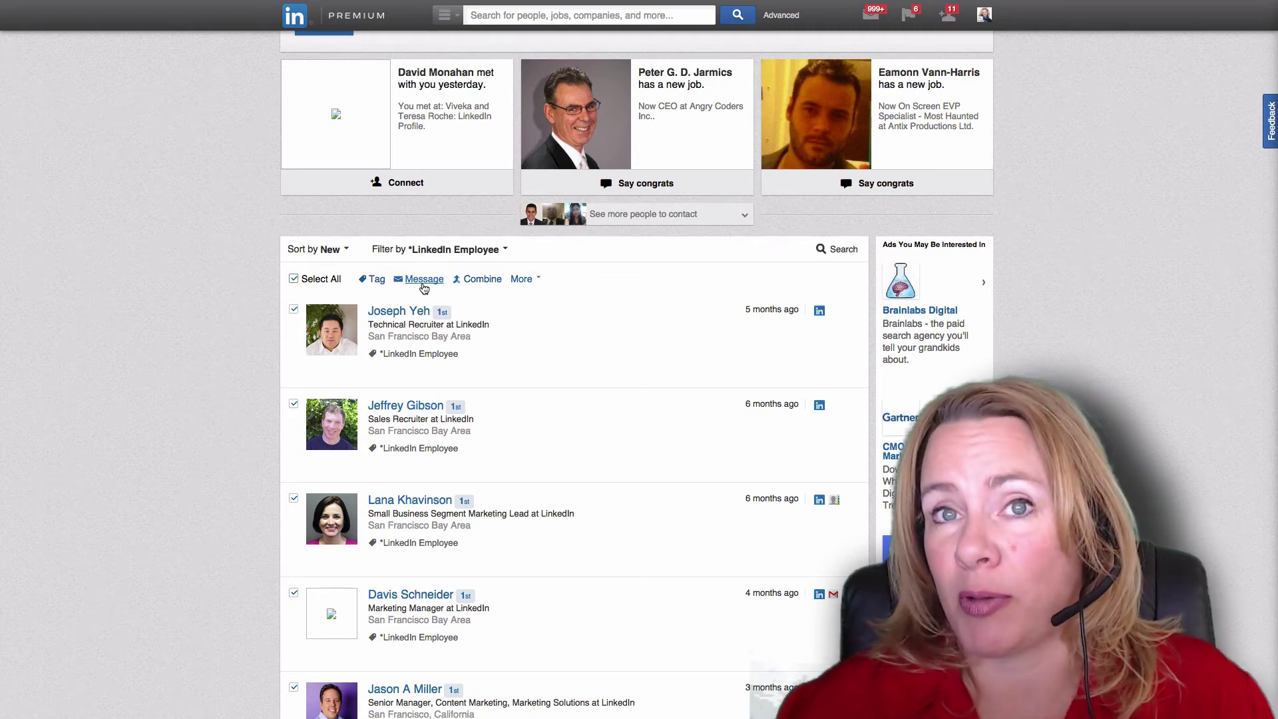
Start a message to the selected contacts with recipients' names and emails hidden.
left_click(423, 284)
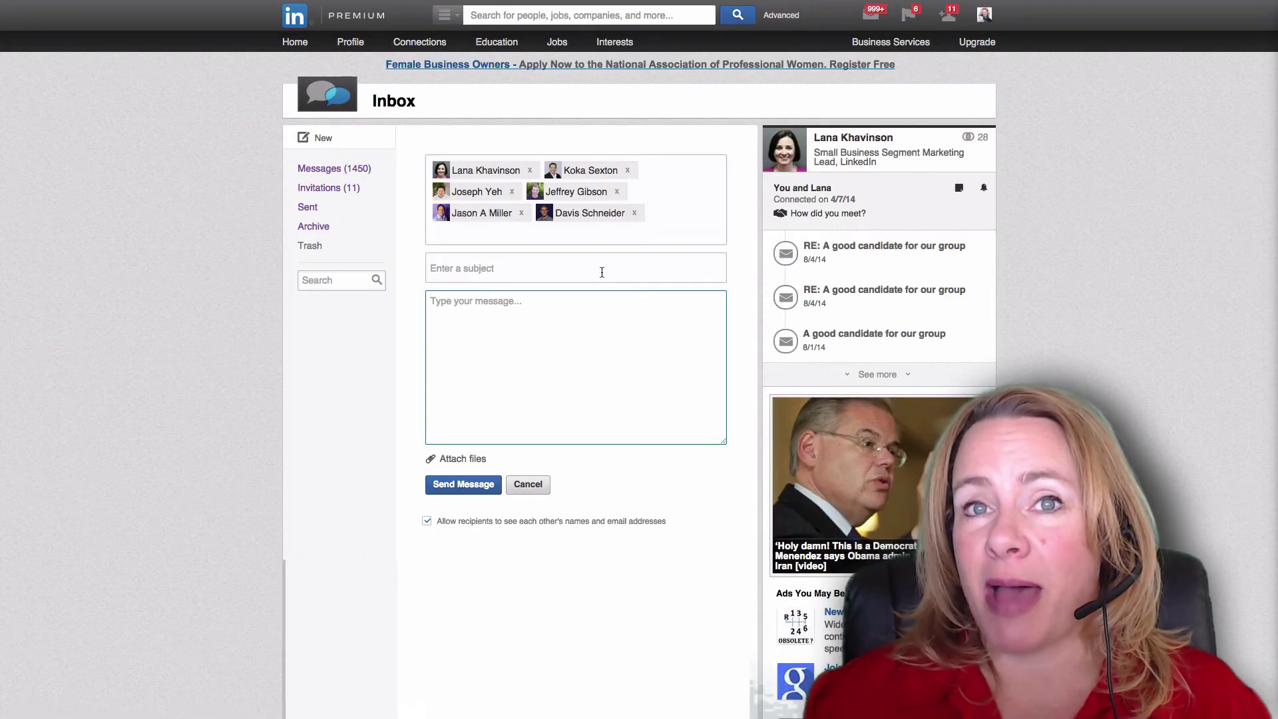
left_click(428, 522)
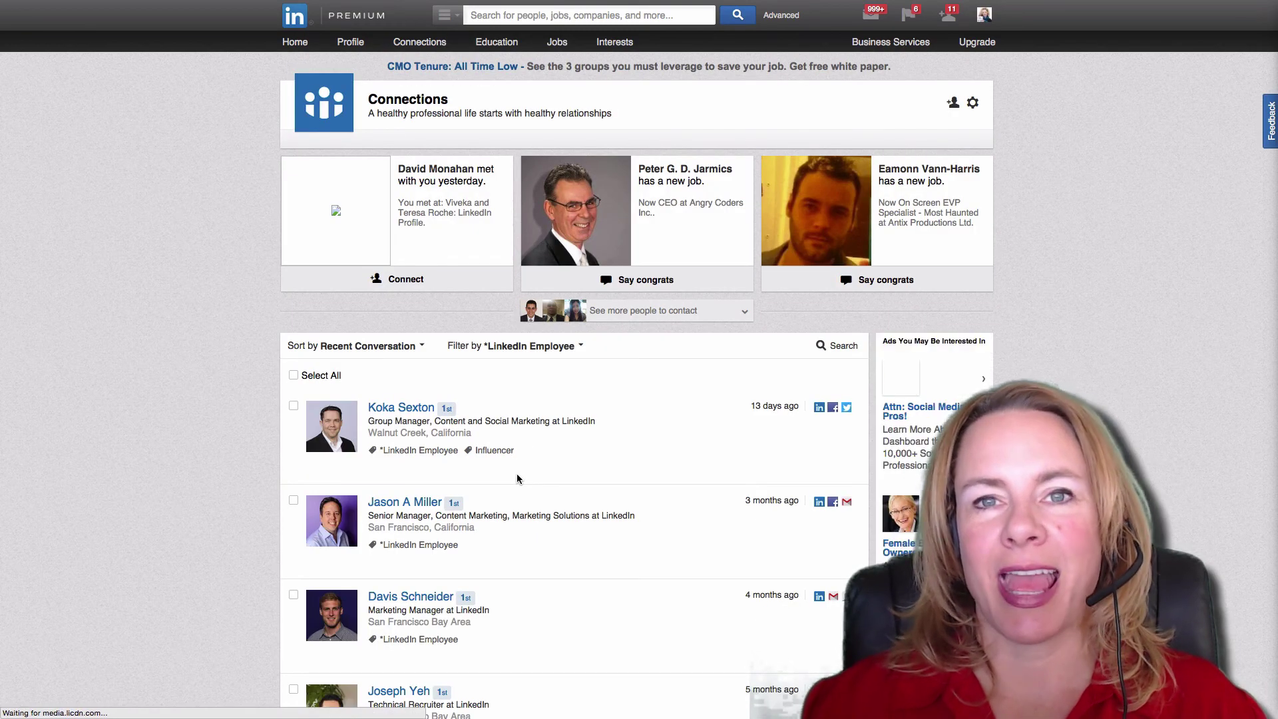
scroll(516, 476, "down", 1)
scroll(517, 478, "down", 3)
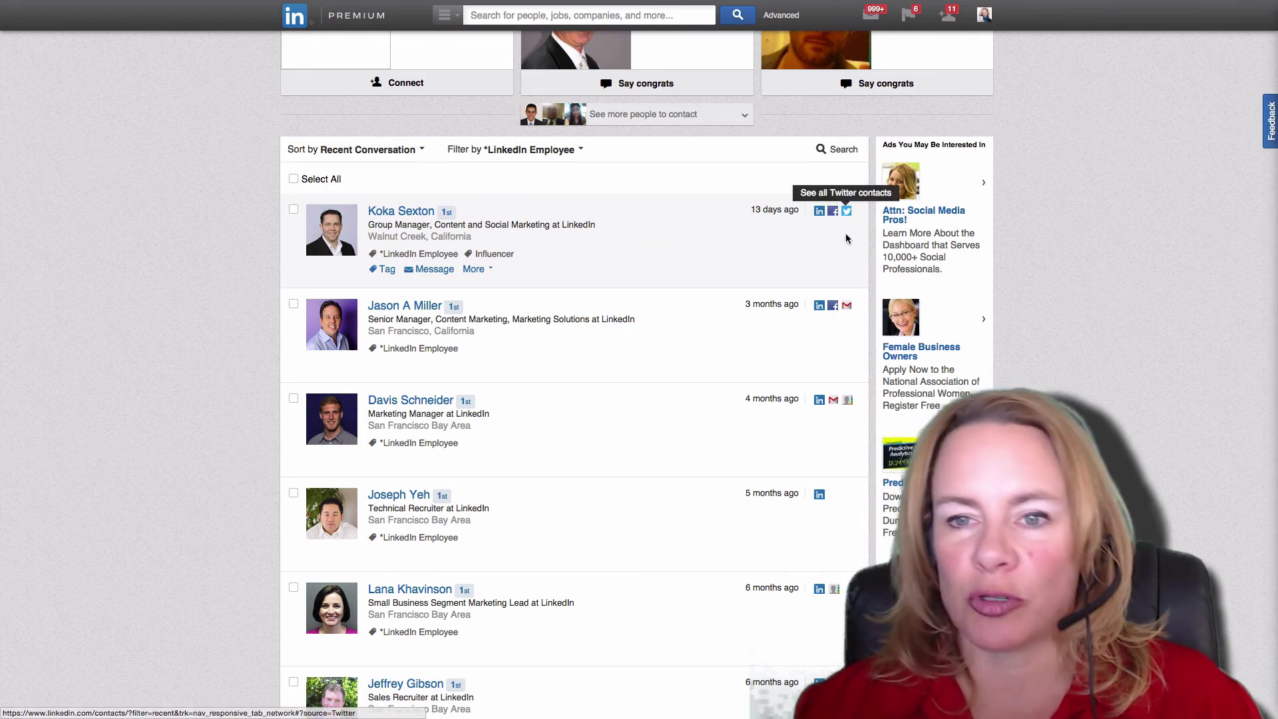
mouse_move(500, 519)
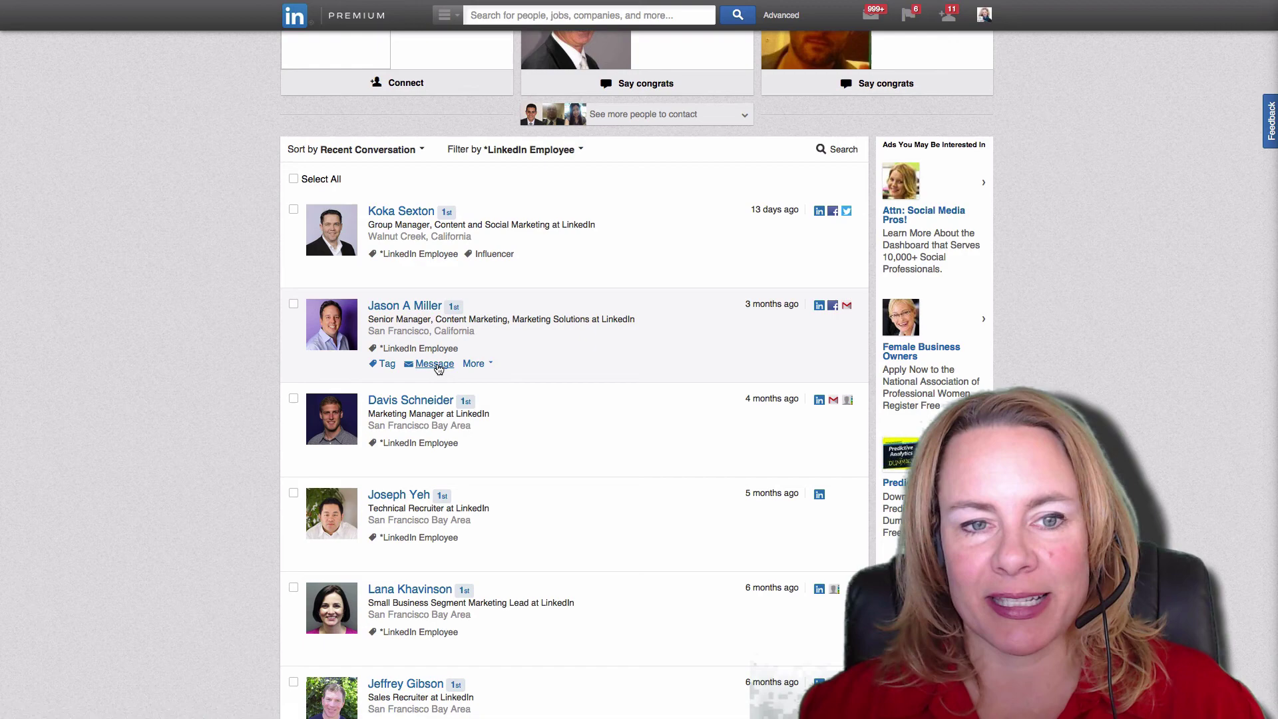
left_click(409, 307)
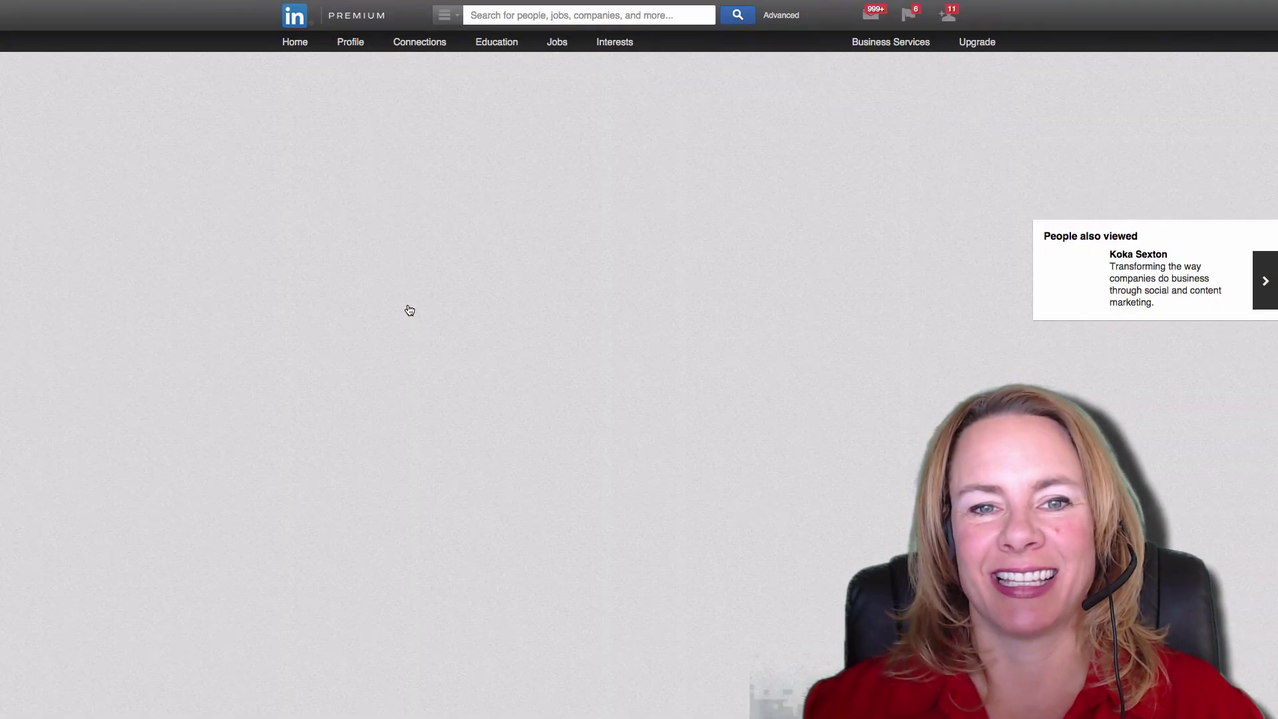